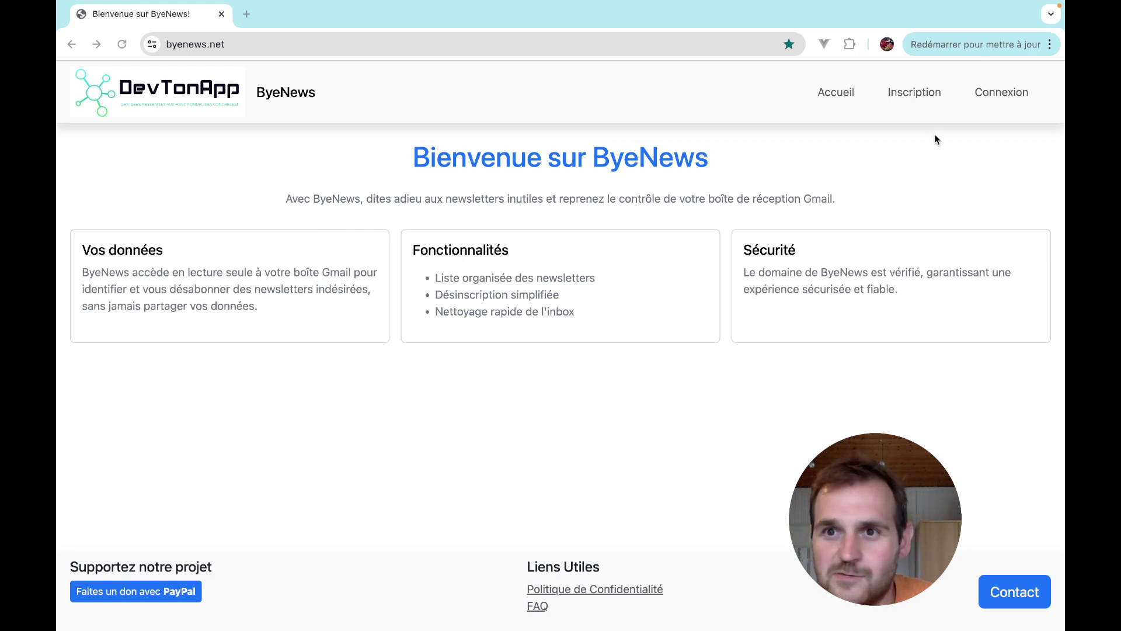
# View the ByeNews sign-up form and log in to the existing account with the saved credentials.
pyautogui.click(904, 97)
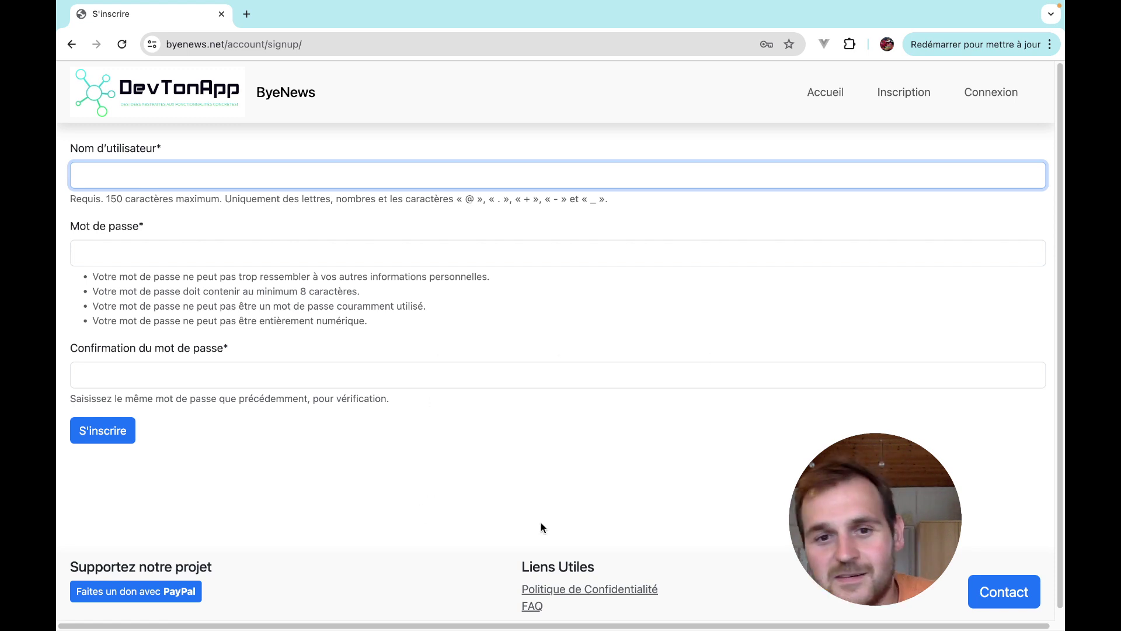
pyautogui.click(989, 100)
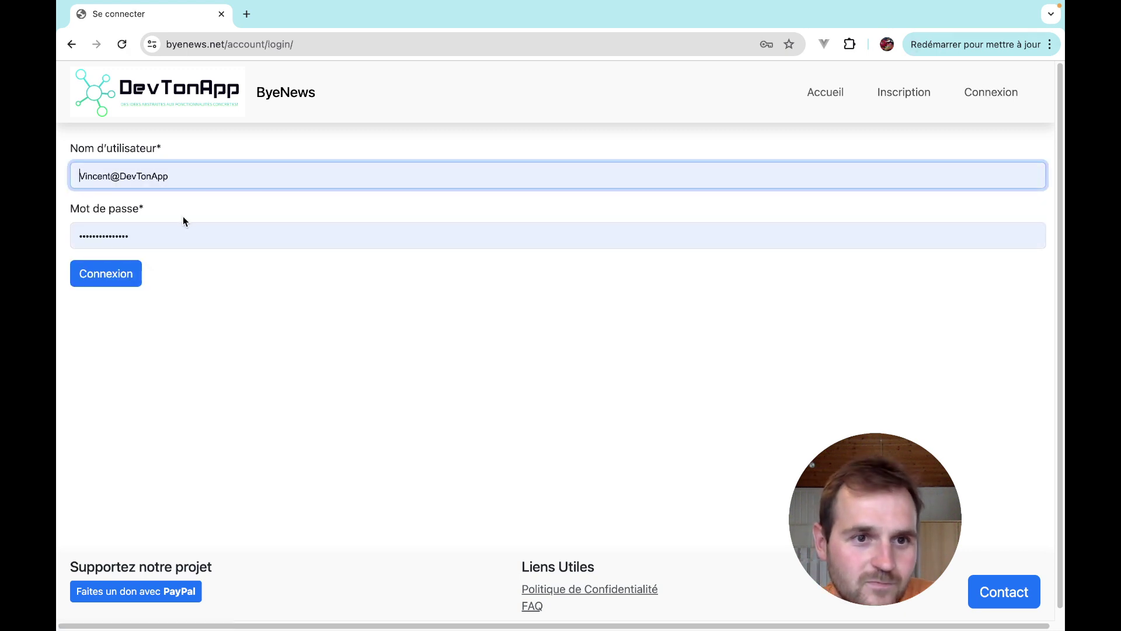
pyautogui.click(93, 280)
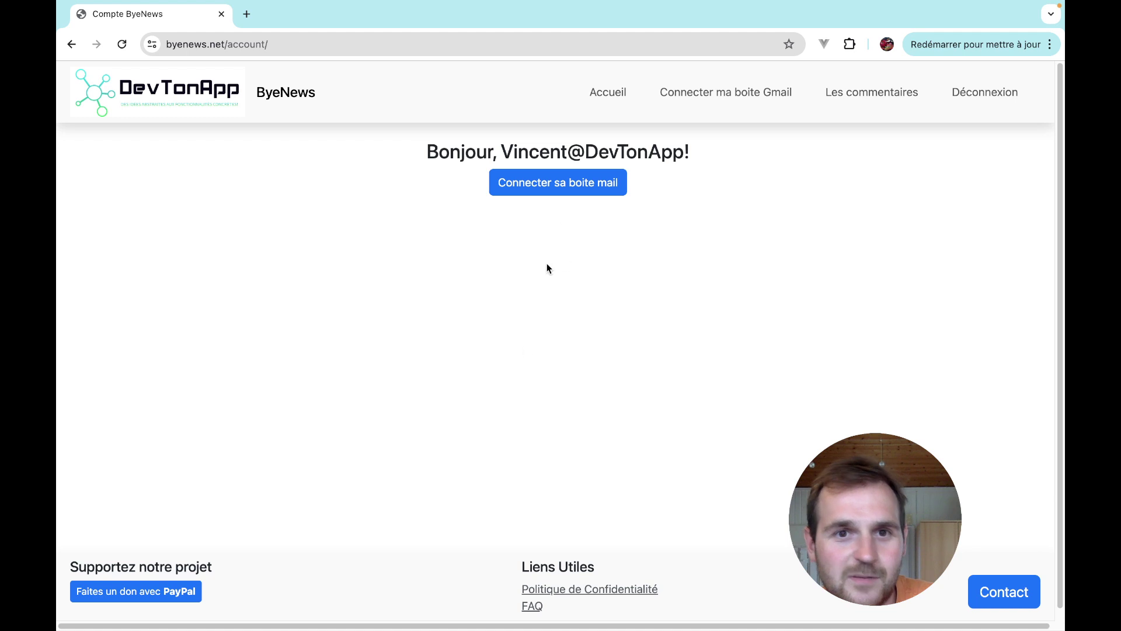
# Authorize ByeNews to access the first listed Google account's Gmail and retrieve the list of its newsletters.
pyautogui.click(533, 188)
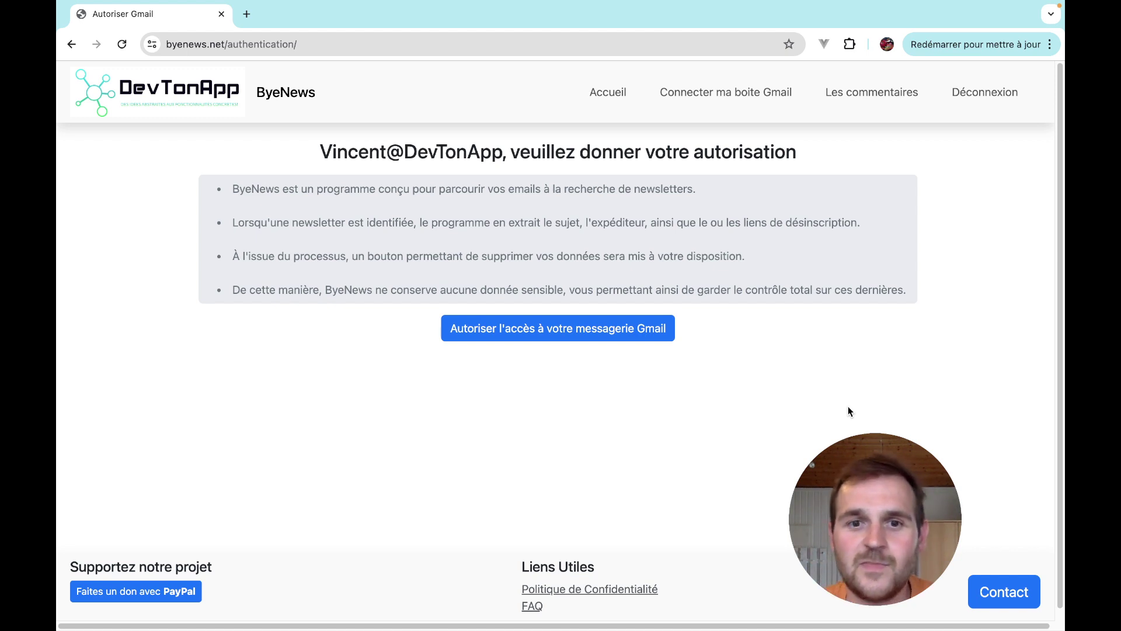
pyautogui.click(536, 340)
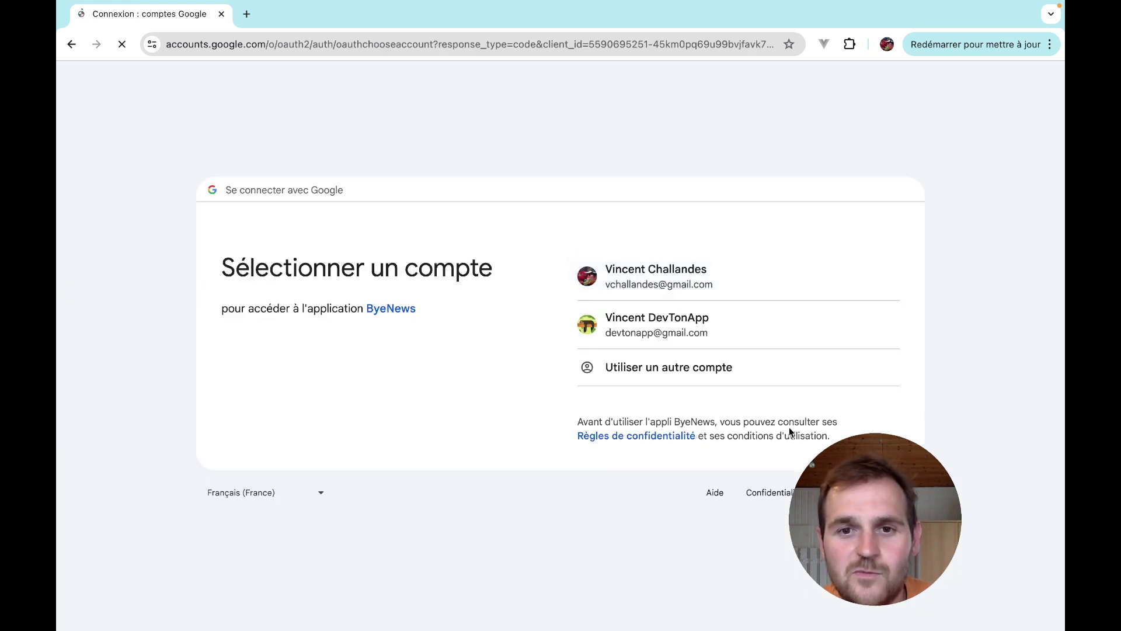
pyautogui.click(724, 266)
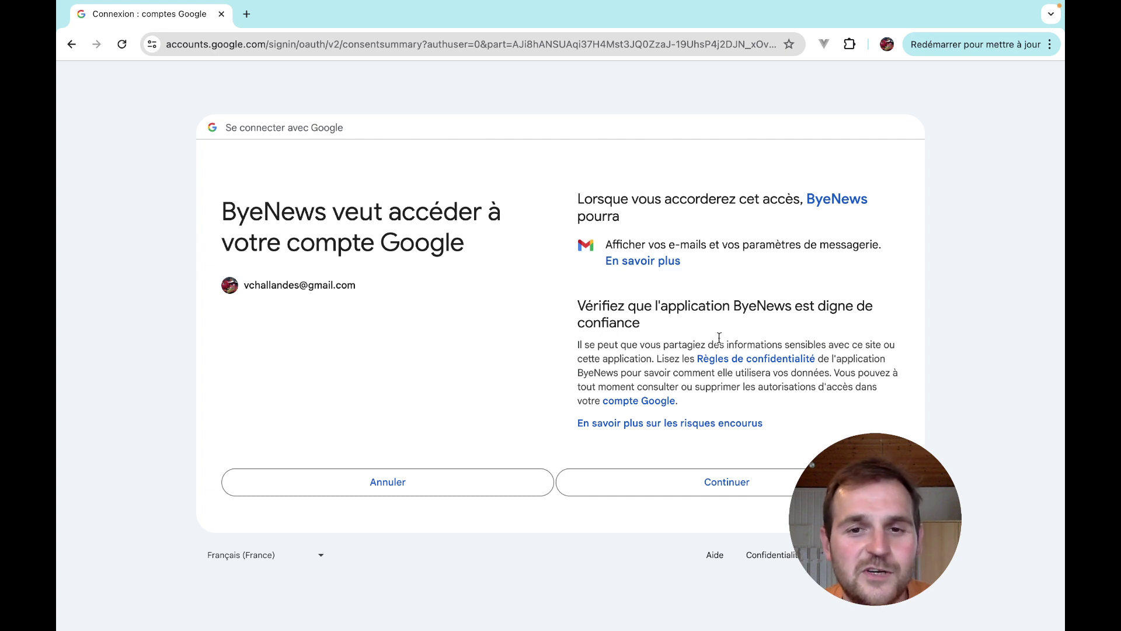
pyautogui.click(731, 483)
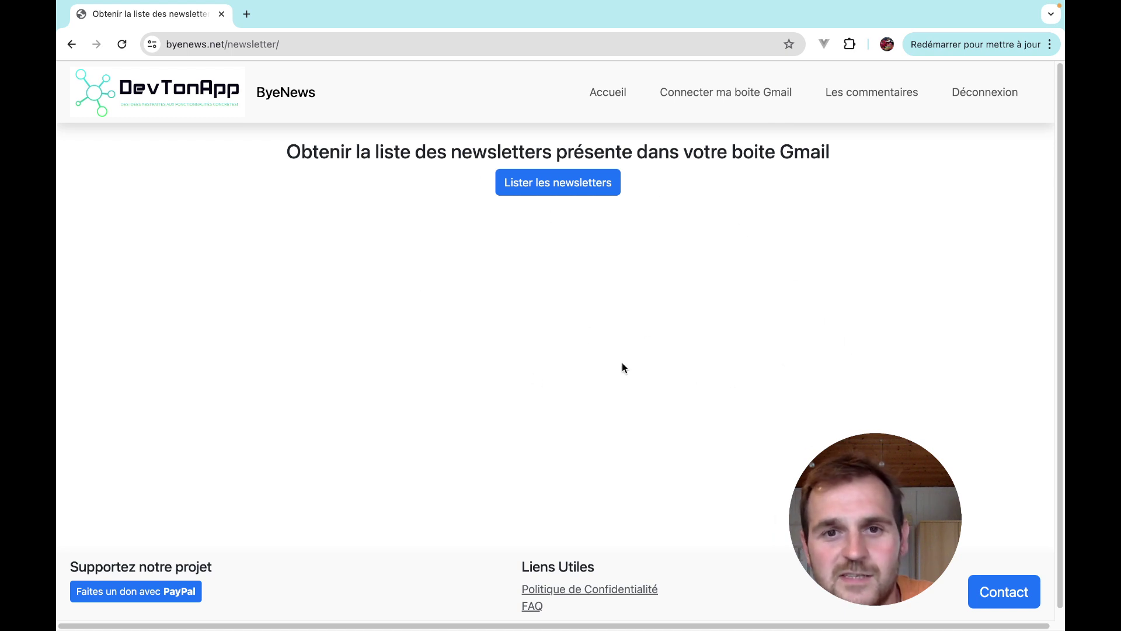
pyautogui.click(553, 188)
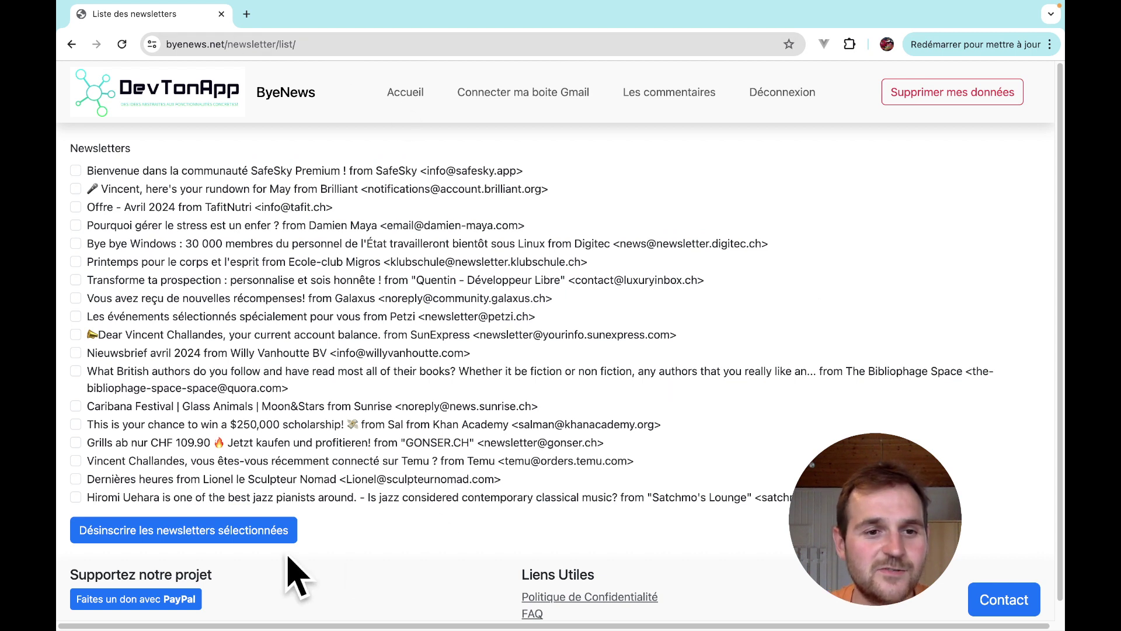
# Select every newsletter in the list, from SafeSky down to Satchmo's Lounge, and unsubscribe from them.
pyautogui.click(153, 171)
pyautogui.click(150, 190)
pyautogui.click(150, 208)
pyautogui.click(150, 226)
pyautogui.click(150, 244)
pyautogui.click(149, 262)
pyautogui.click(153, 281)
pyautogui.click(151, 285)
pyautogui.click(151, 281)
pyautogui.click(147, 299)
pyautogui.click(137, 317)
pyautogui.click(133, 335)
pyautogui.click(132, 353)
pyautogui.click(142, 377)
pyautogui.click(144, 407)
pyautogui.click(145, 426)
pyautogui.click(139, 443)
pyautogui.click(140, 461)
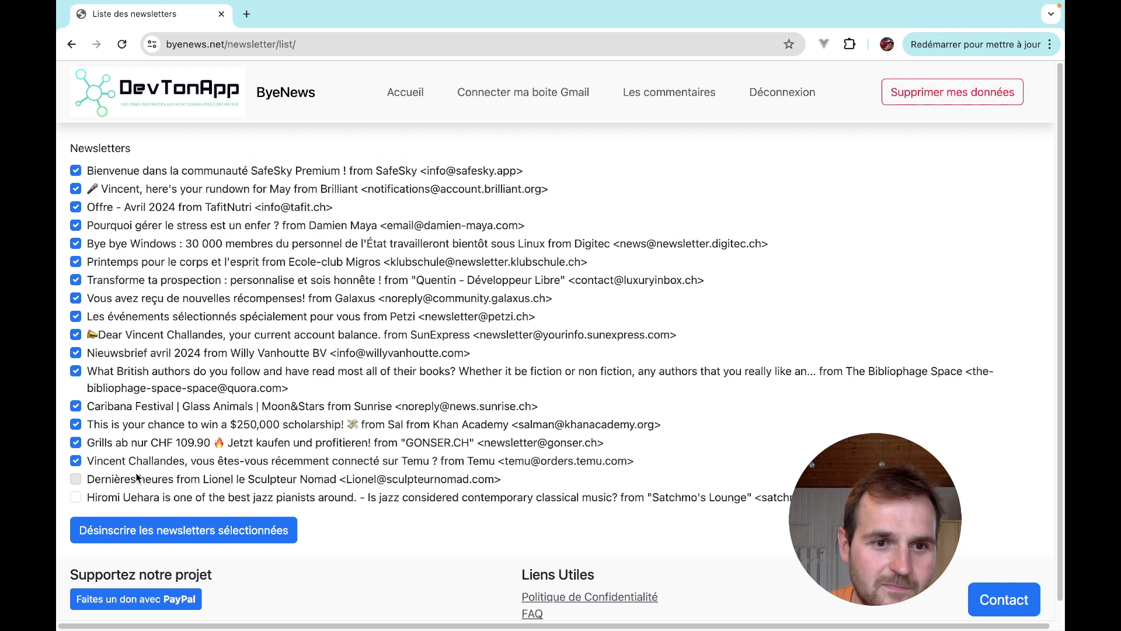
pyautogui.click(138, 478)
pyautogui.click(128, 500)
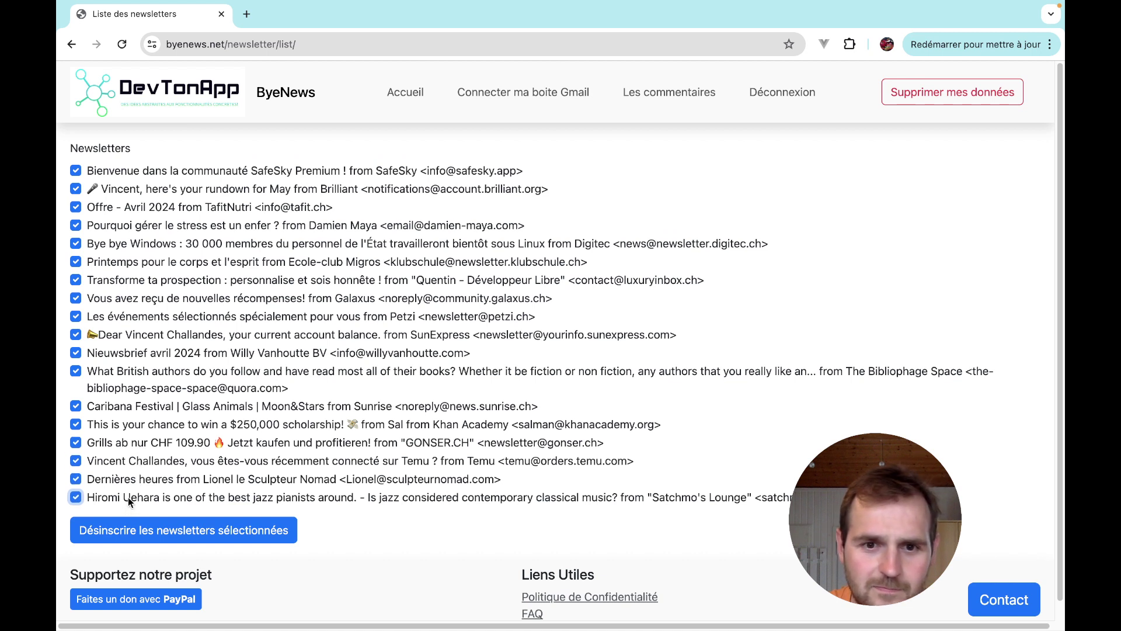
pyautogui.click(182, 536)
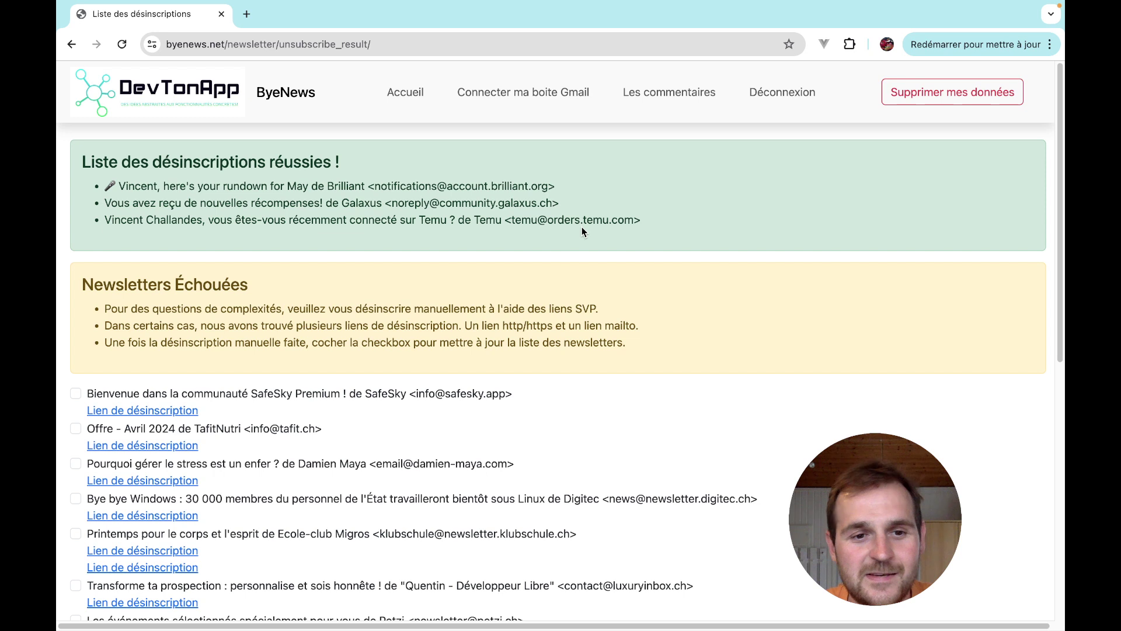
# Unsubscribe manually from the SafeSky newsletter through its link in the failed newsletters and confirm the request.
pyautogui.scroll(-7, 580, 263)
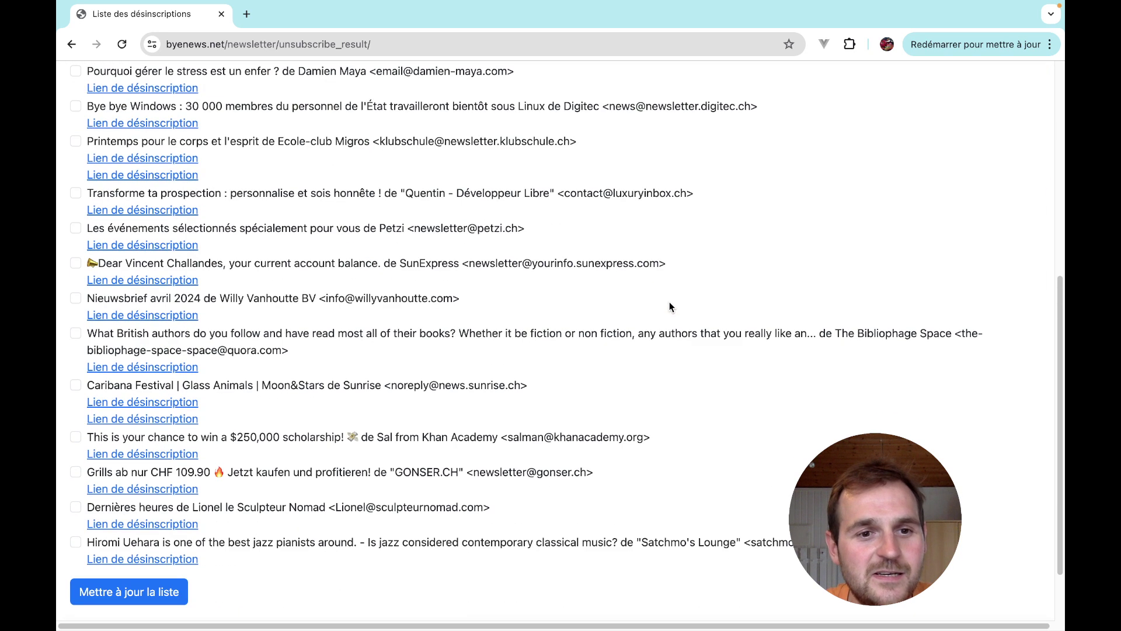
pyautogui.scroll(-2, 670, 303)
pyautogui.click(177, 504)
pyautogui.scroll(3, 589, 444)
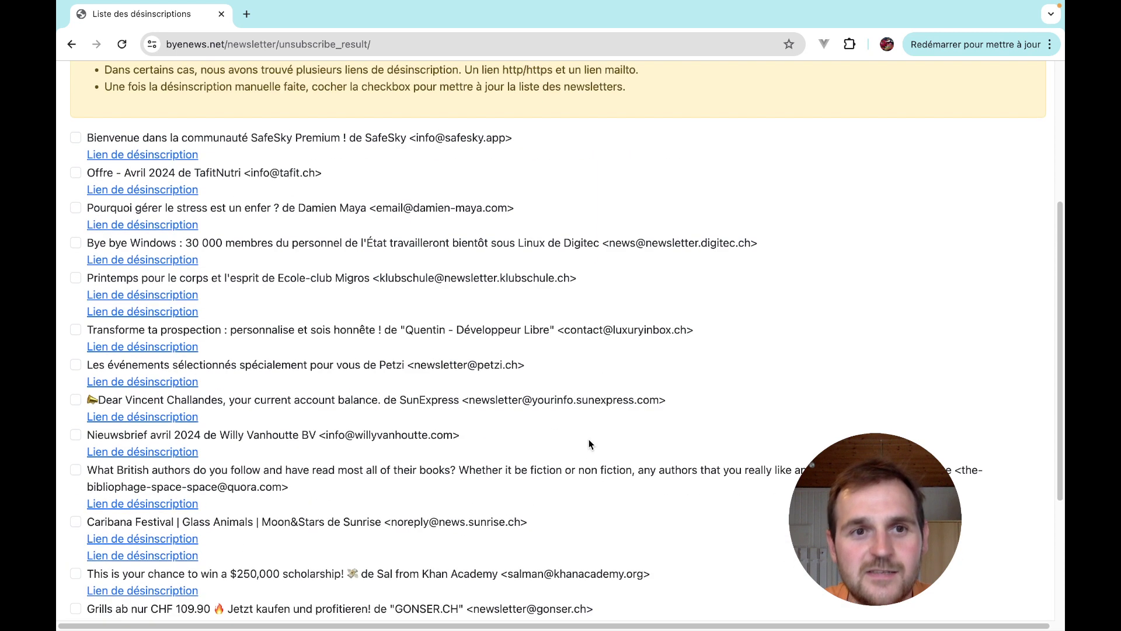
pyautogui.scroll(4, 614, 444)
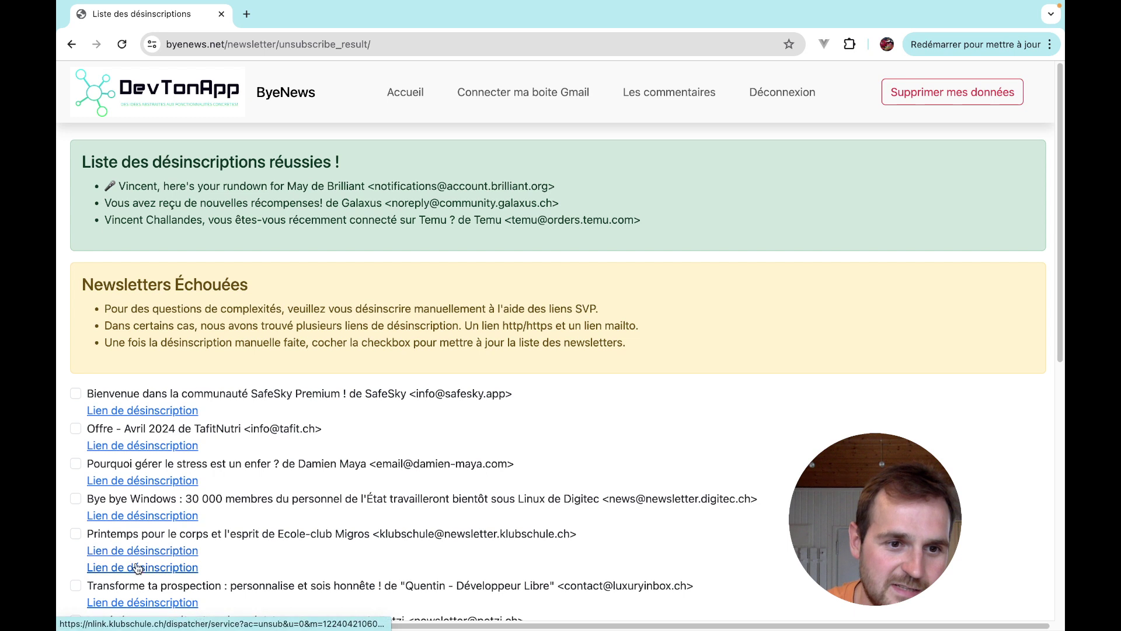
pyautogui.scroll(-2, 525, 471)
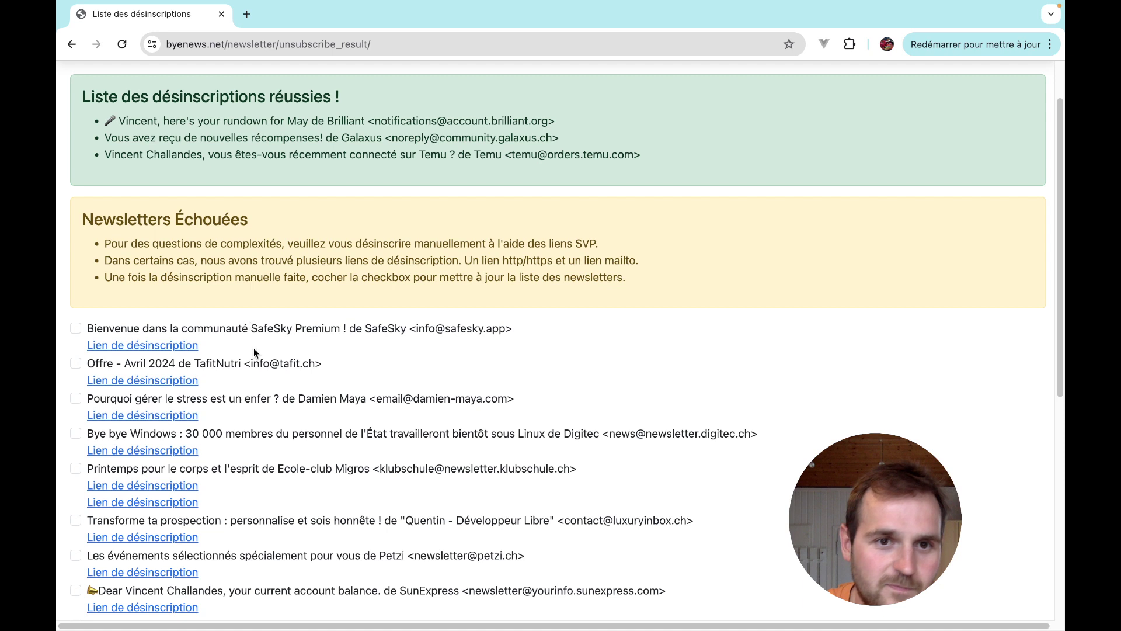
pyautogui.click(148, 346)
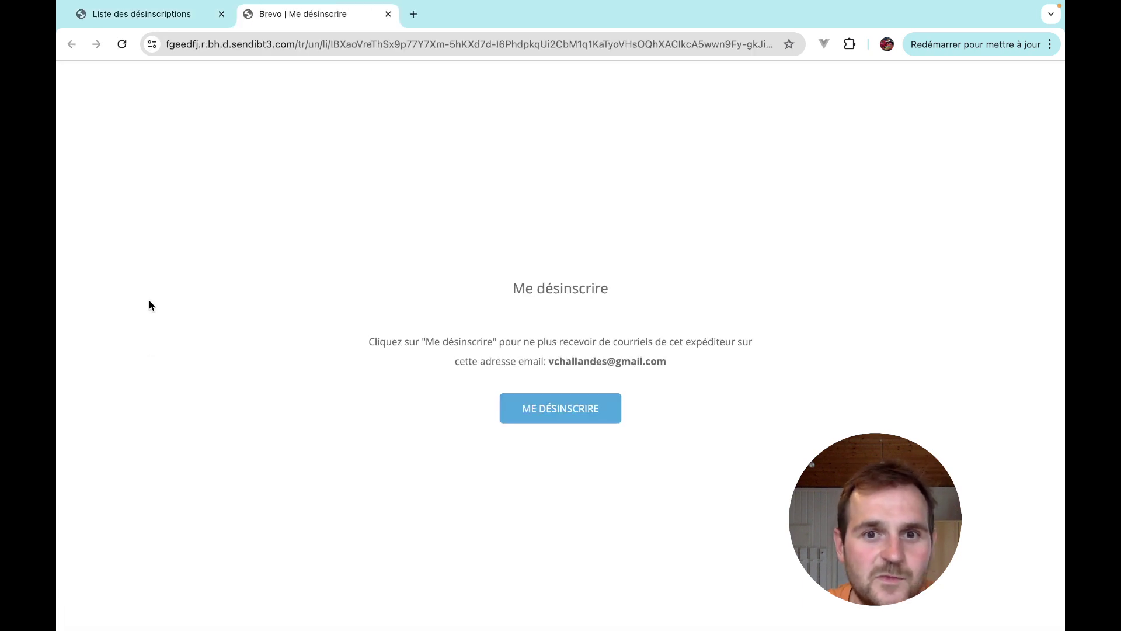
pyautogui.click(561, 409)
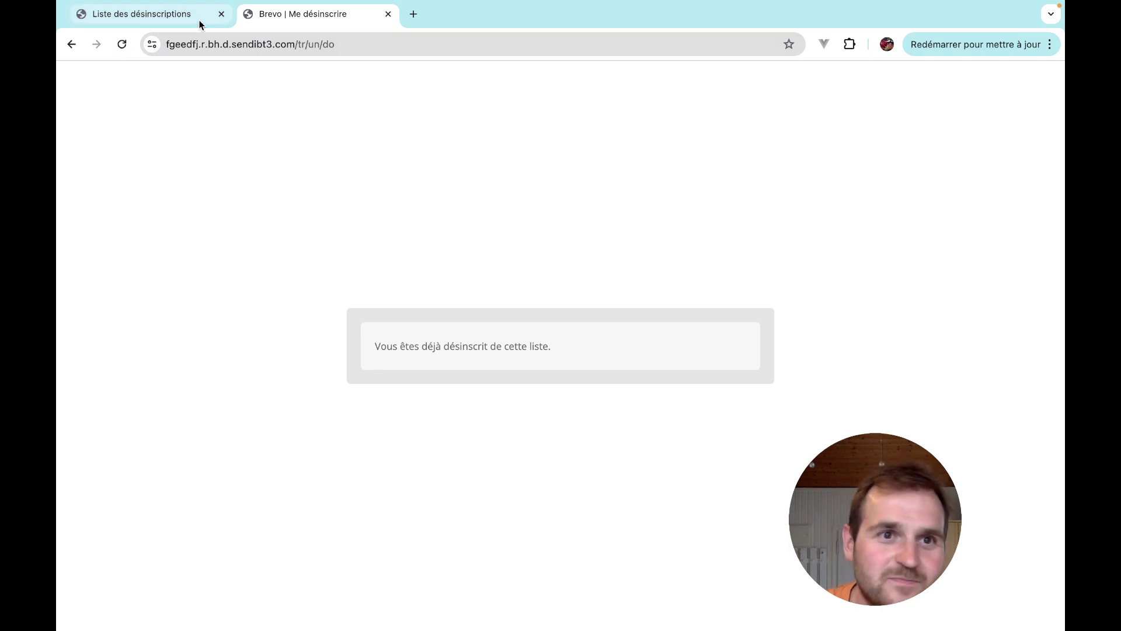
# Return to the unsubscription results, mark the SafeSky newsletter as manually unsubscribed, and update the newsletter list.
pyautogui.click(170, 14)
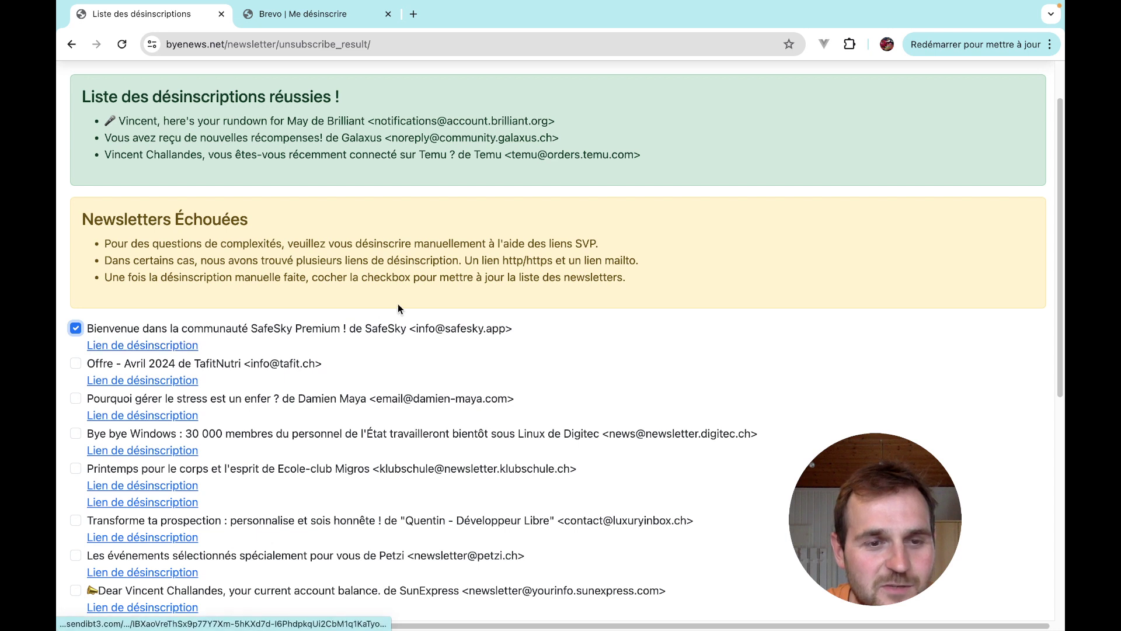
pyautogui.scroll(-3, 105, 347)
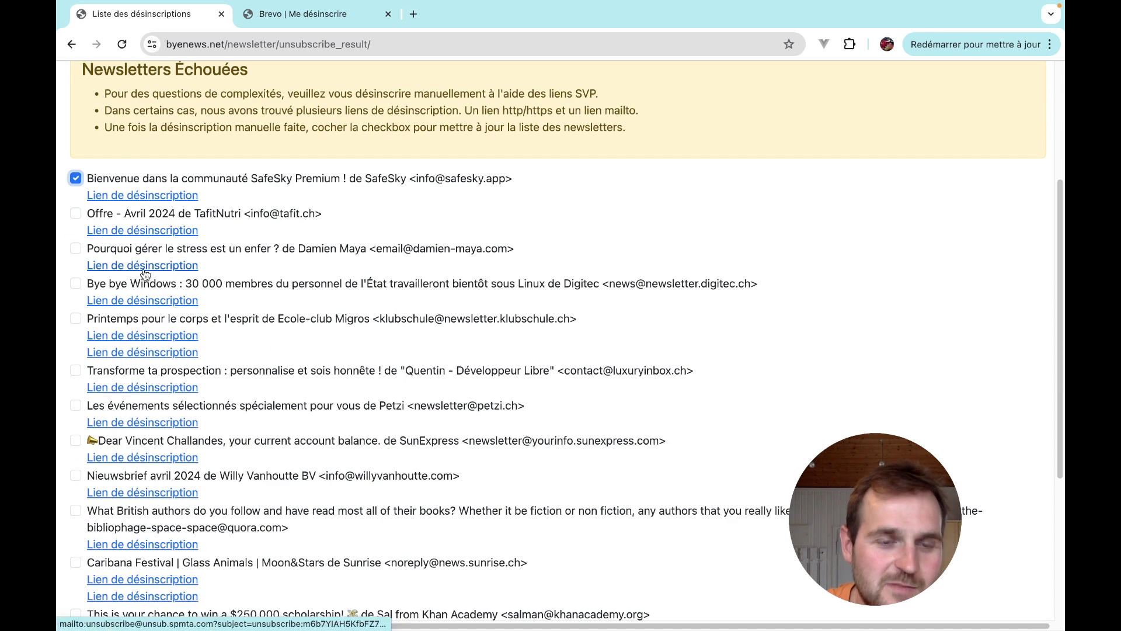
pyautogui.scroll(-5, 214, 350)
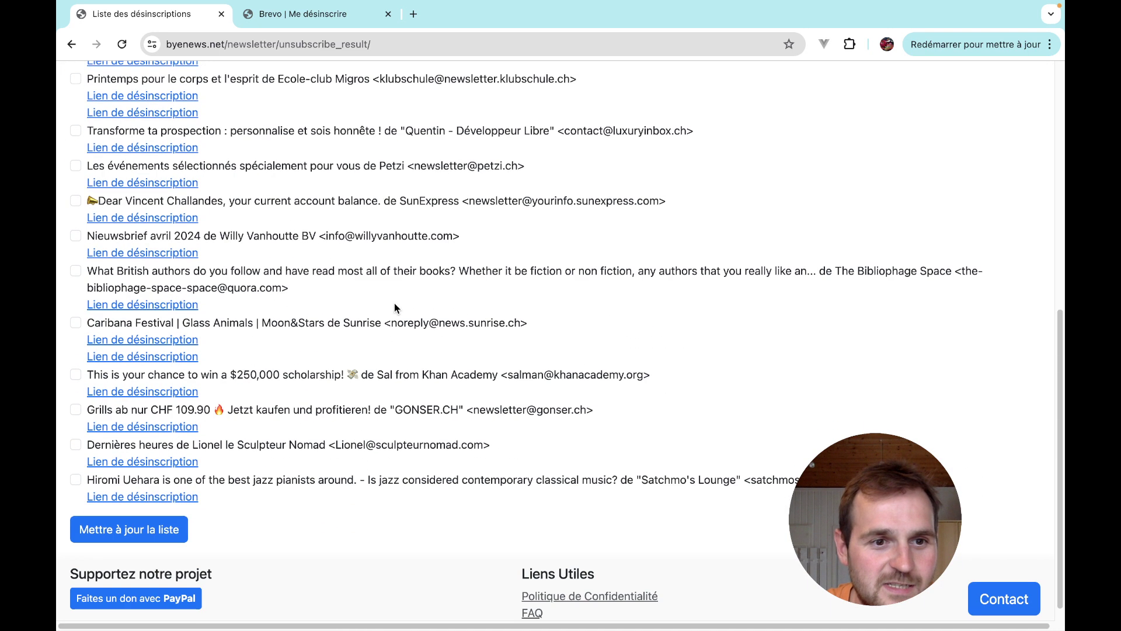
pyautogui.click(139, 538)
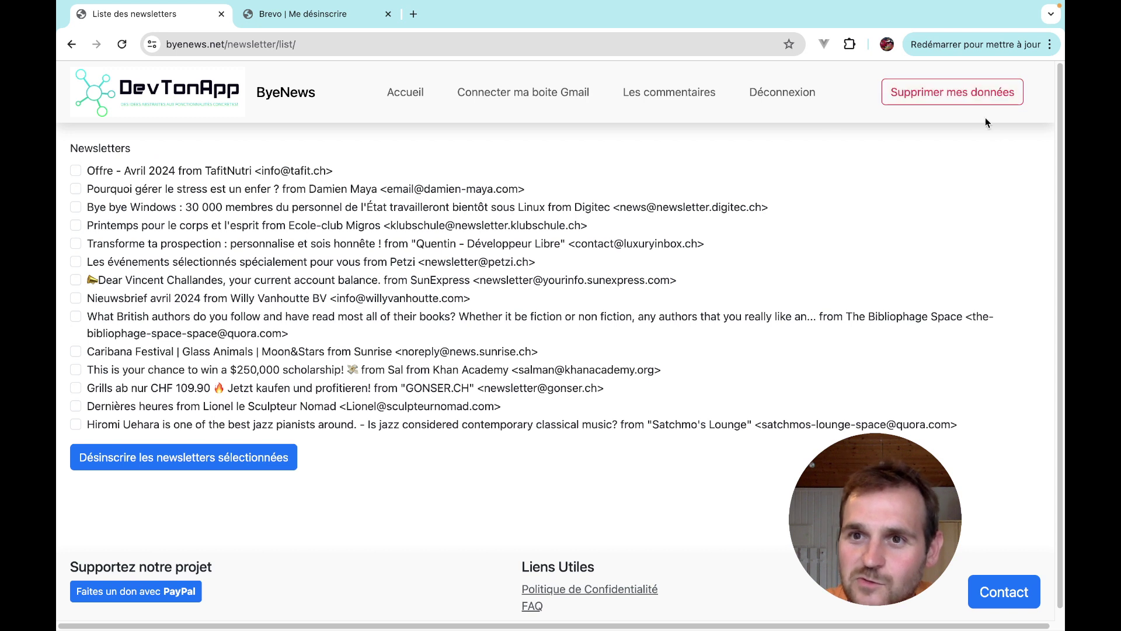
# Delete the mailbox data that ByeNews has collected.
pyautogui.click(960, 98)
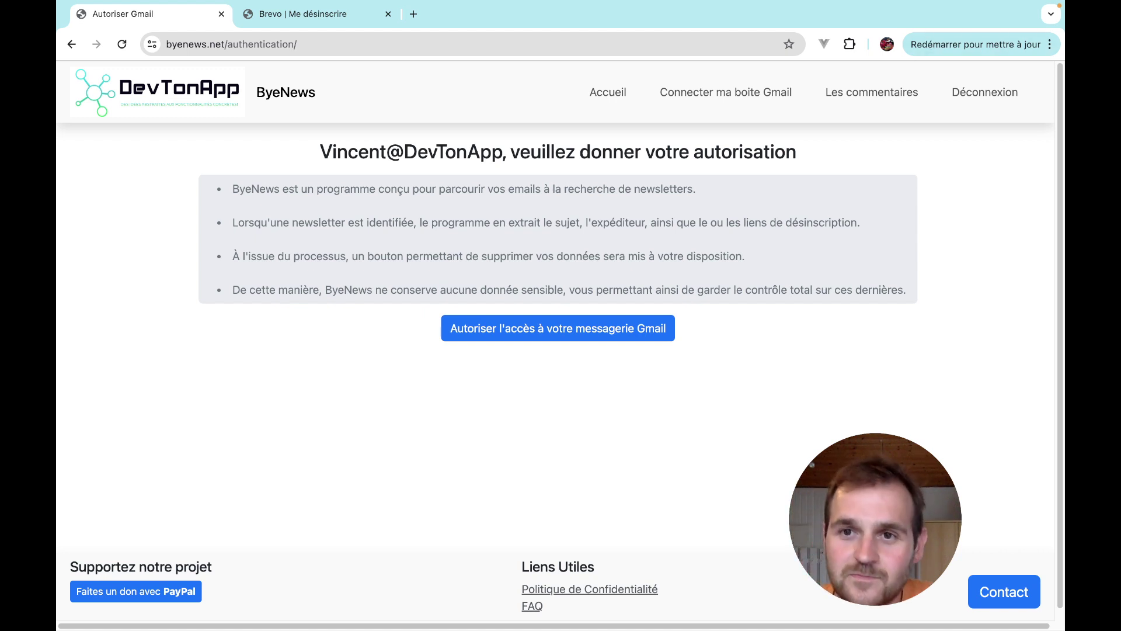
# Look at the comments page and open the contact form from the home page.
pyautogui.click(891, 95)
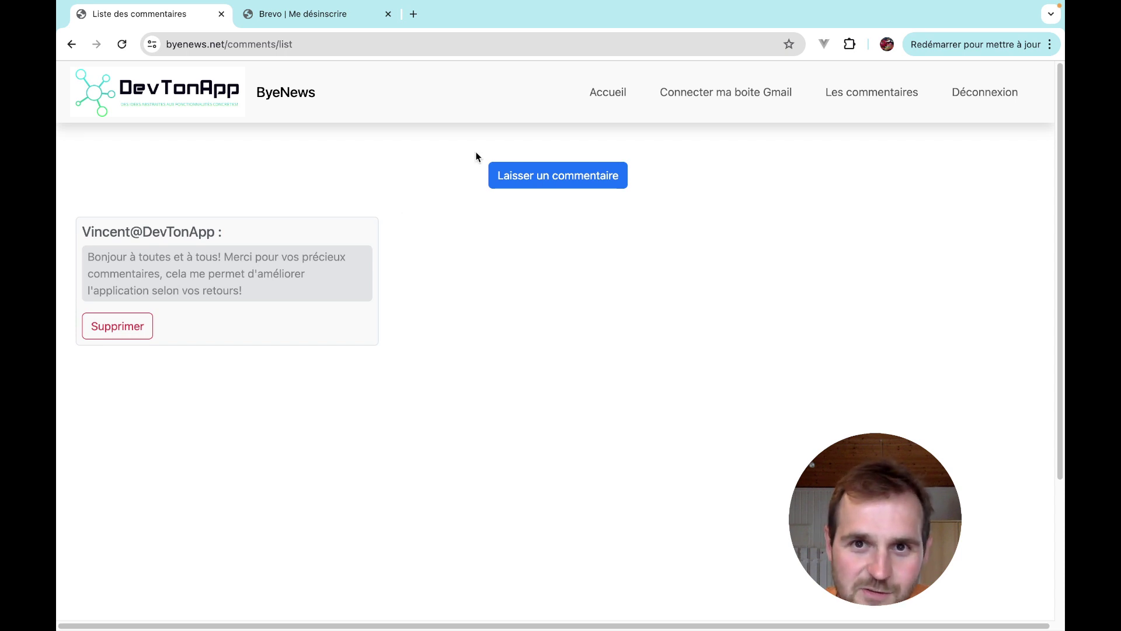
pyautogui.click(607, 94)
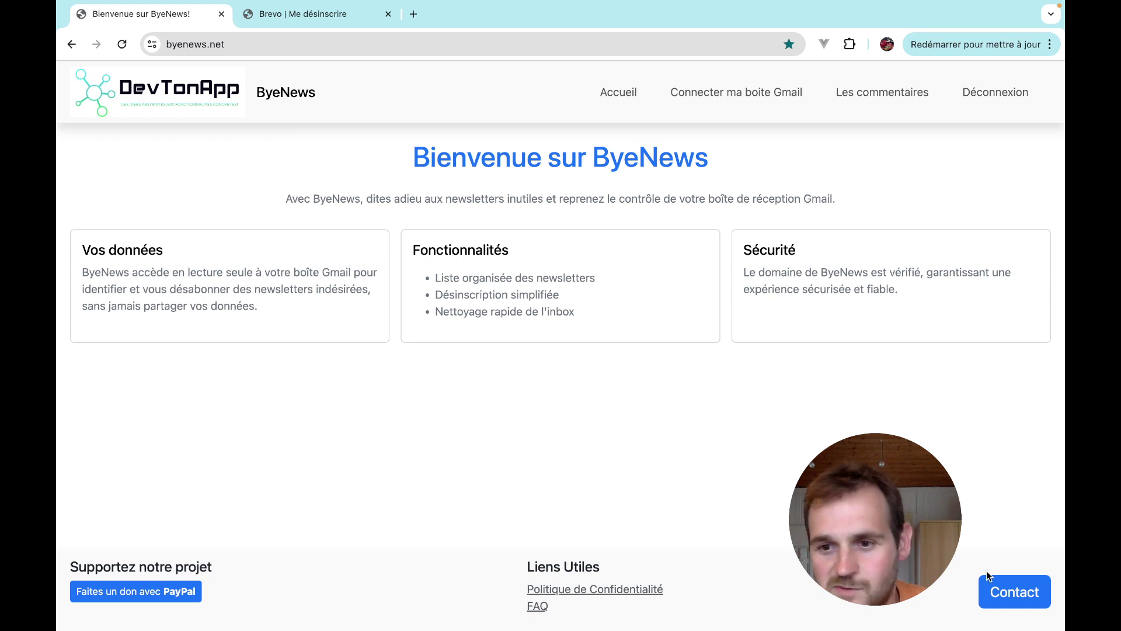
pyautogui.click(1015, 593)
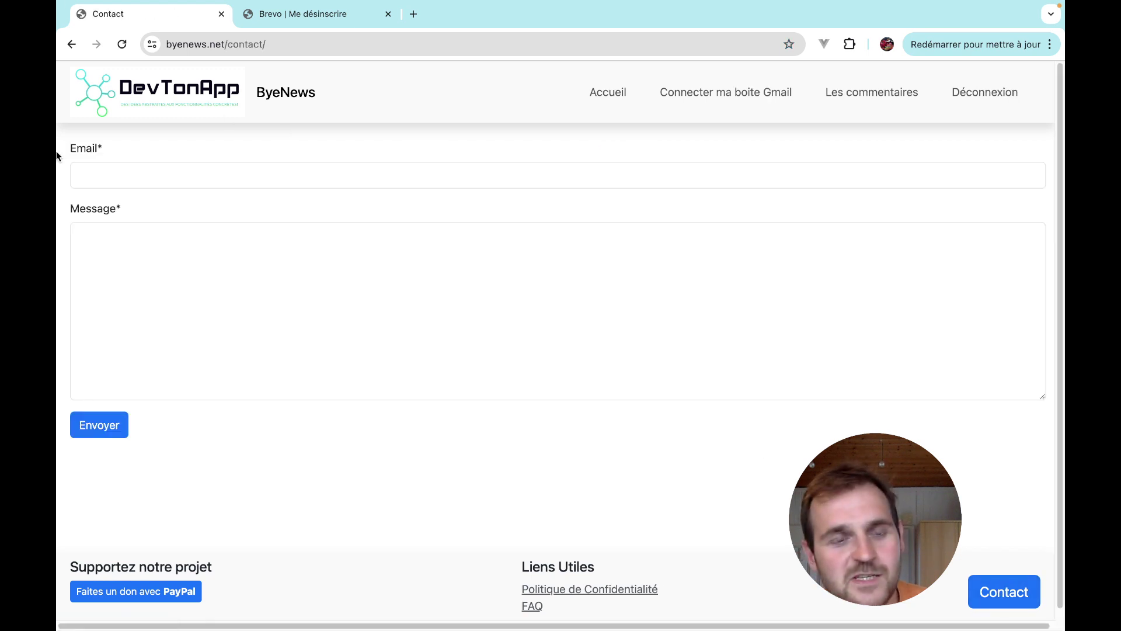